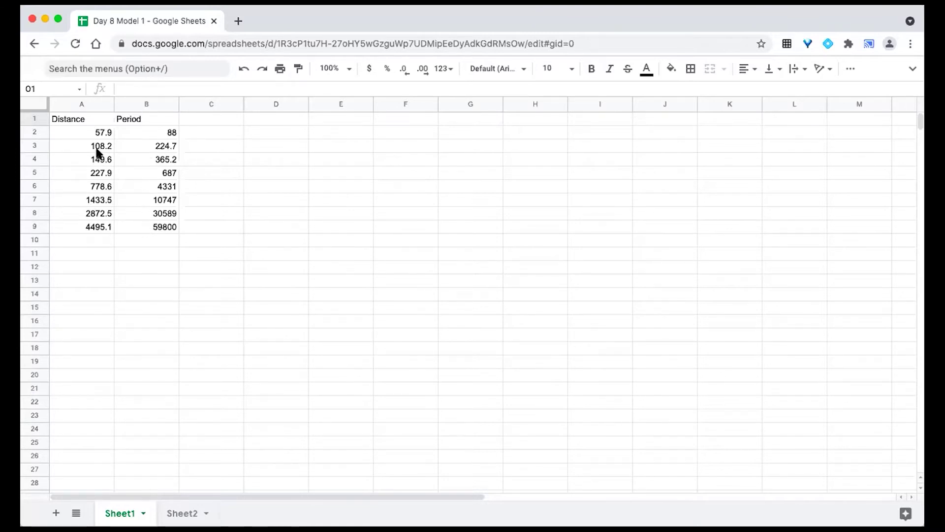
Copy the eight Distance and Period value pairs in A2:B9.
drag(82, 133, 160, 228)
key(super+c)
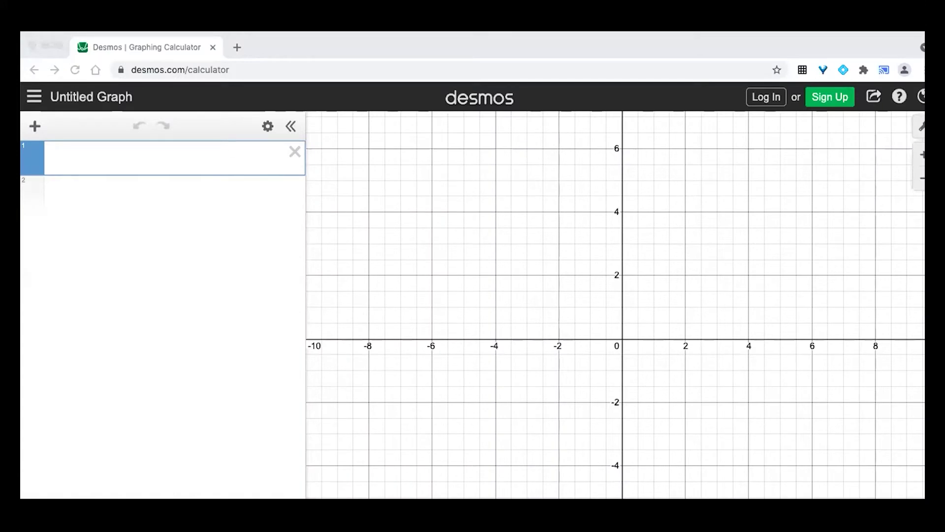
Paste the pairs into Desmos as an x1–y1 table, plotting points up to (4495.1, 59800).
click(85, 159)
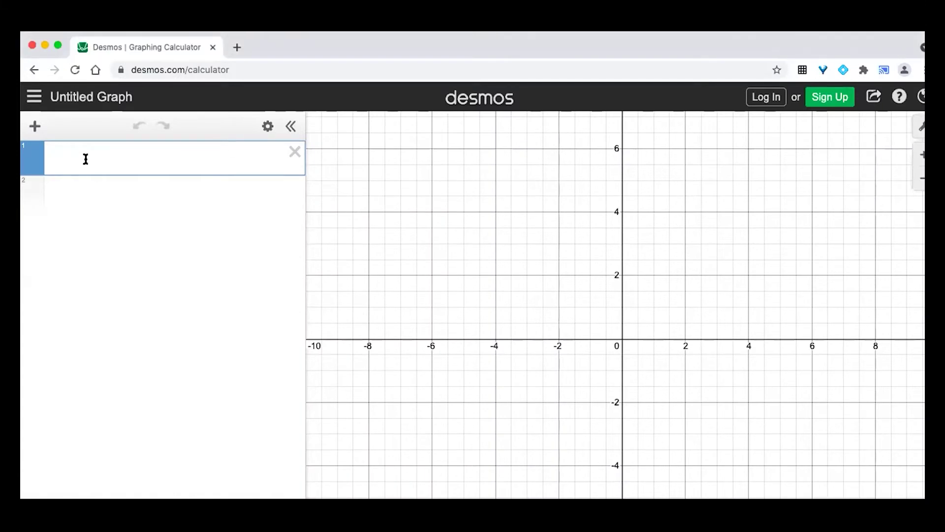
key(super+v)
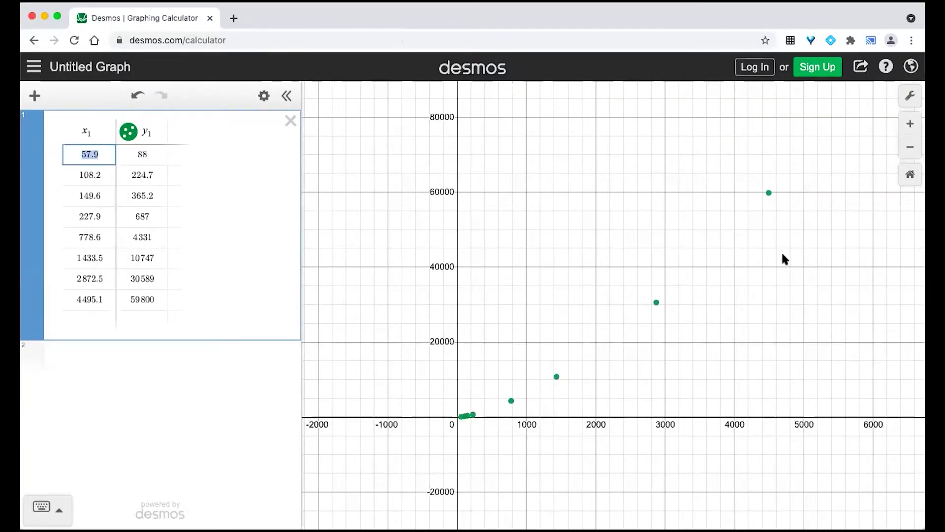
click(788, 353)
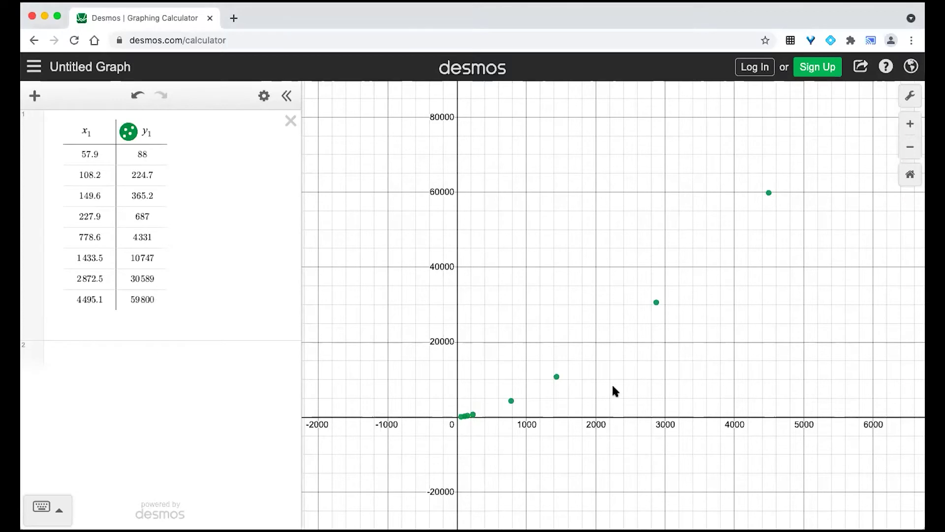
Add the regression y1 ~ ax1, then make it y1 ~ ax1² (R² = 0.9818).
click(33, 97)
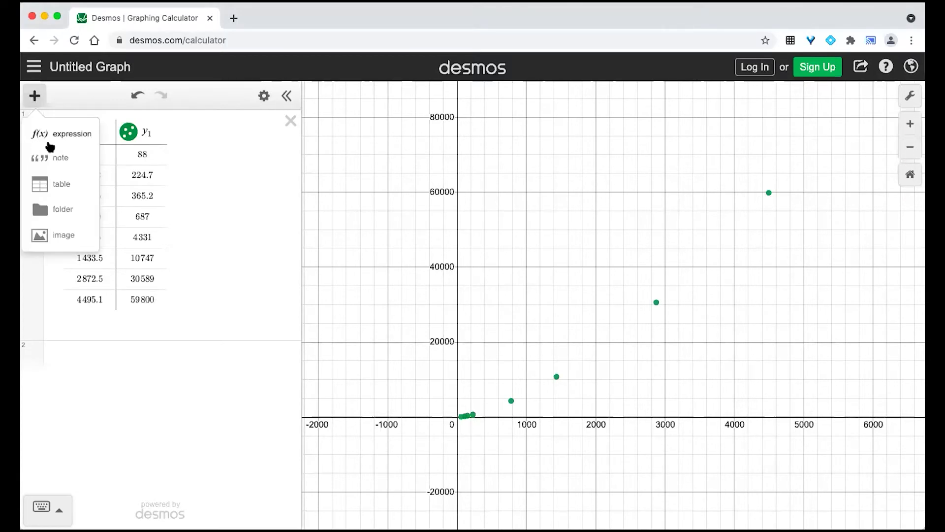
click(72, 134)
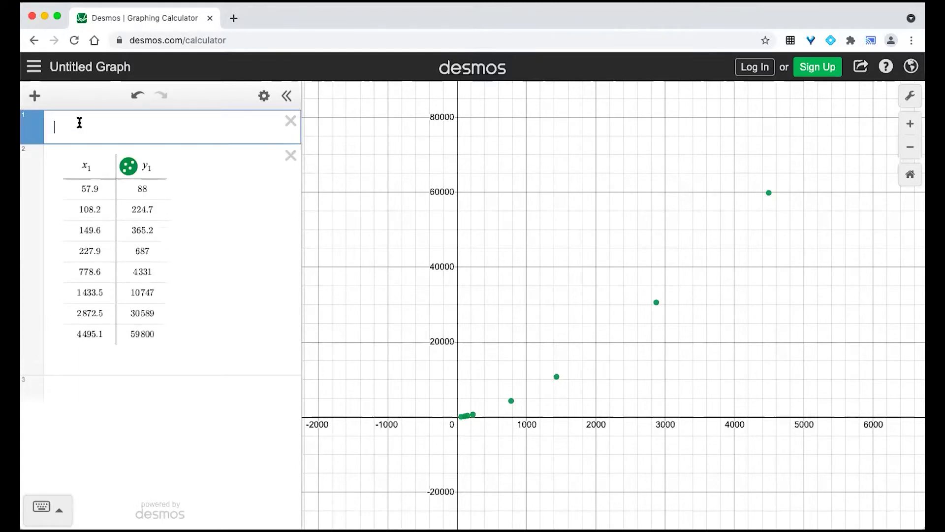
text(y_1 )
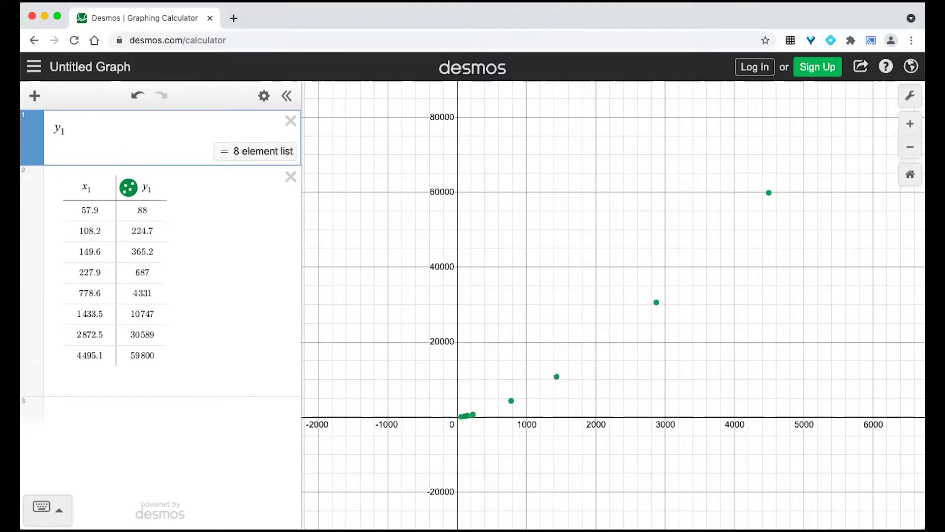
text(~)
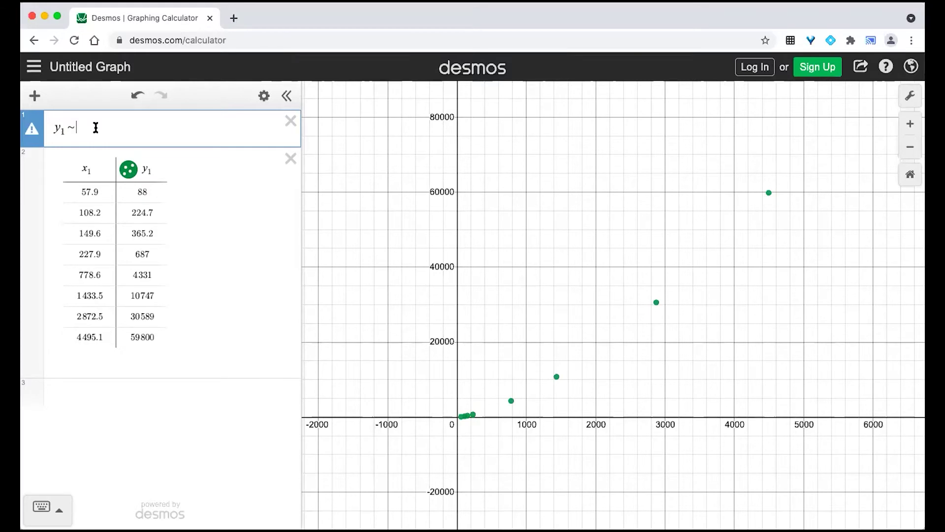
text(ax1)
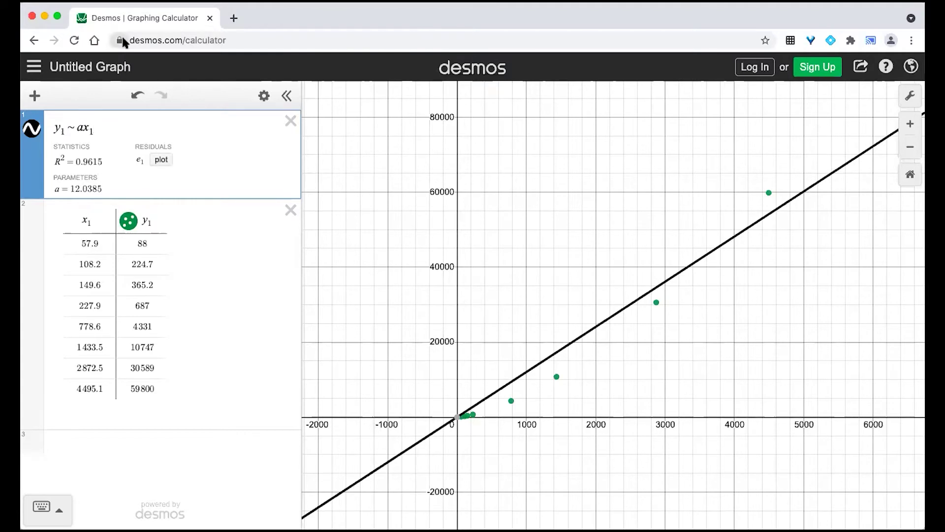
text(^2)
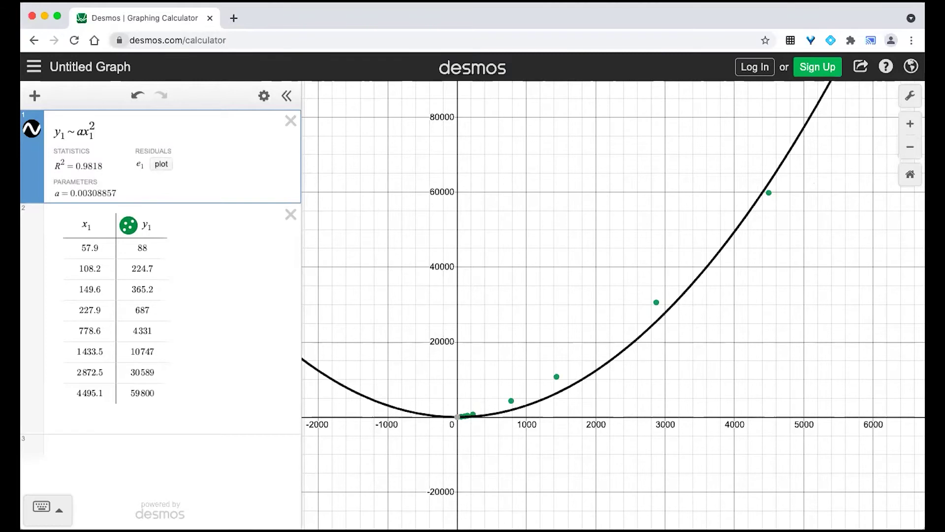
Extend the regression to y1 ~ ax1² + bx1 + c.
key(Right)
text(+)
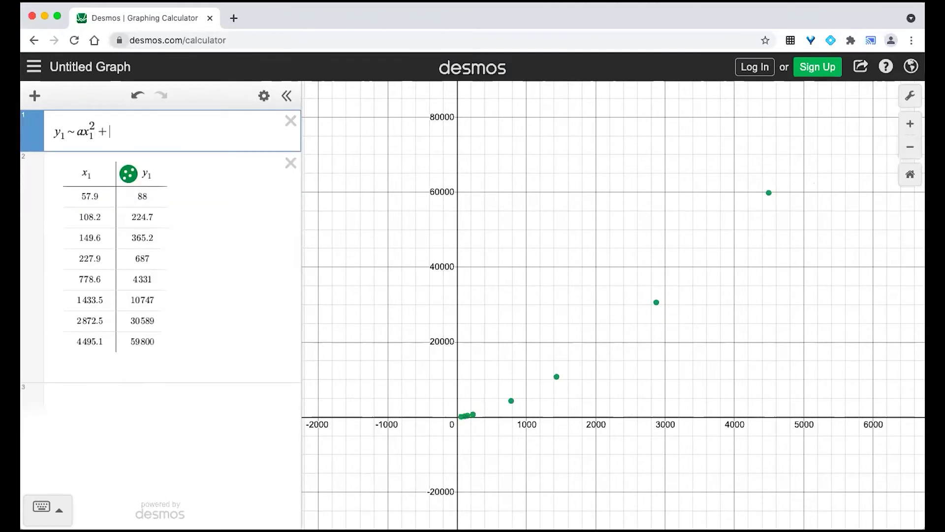
text(bx1)
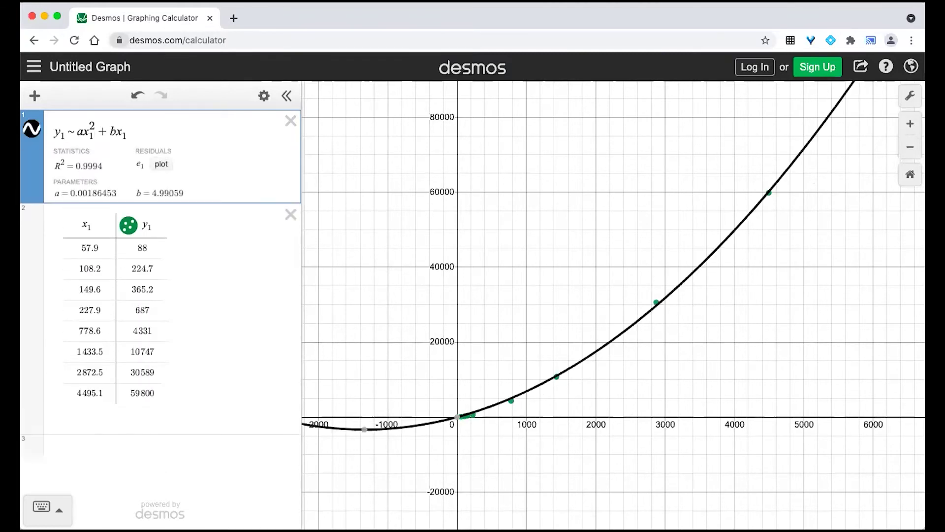
text(+c)
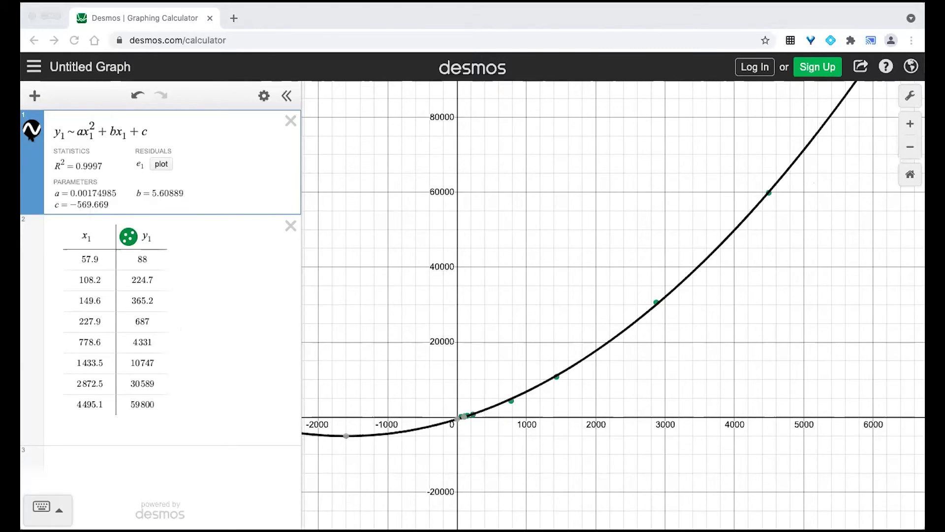
Hide the quadratic regression curve and set up a fresh empty expression row.
click(32, 132)
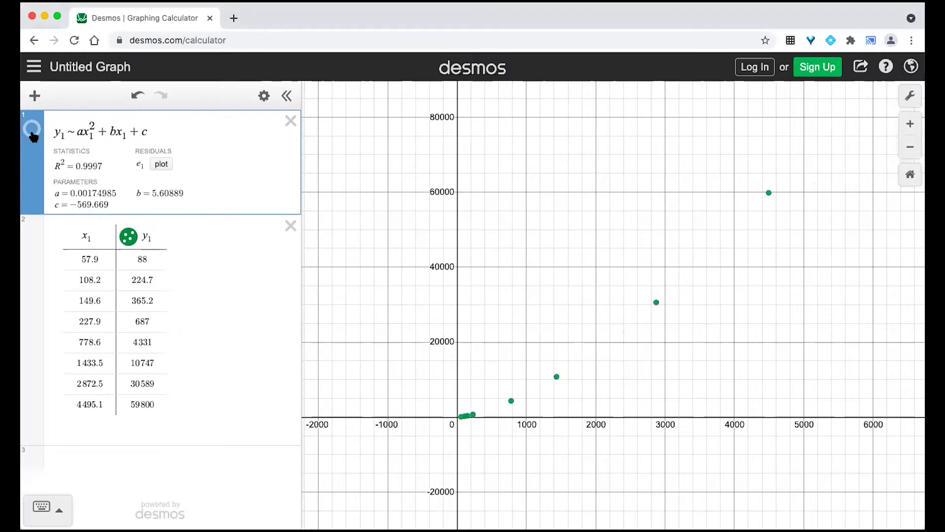
click(66, 456)
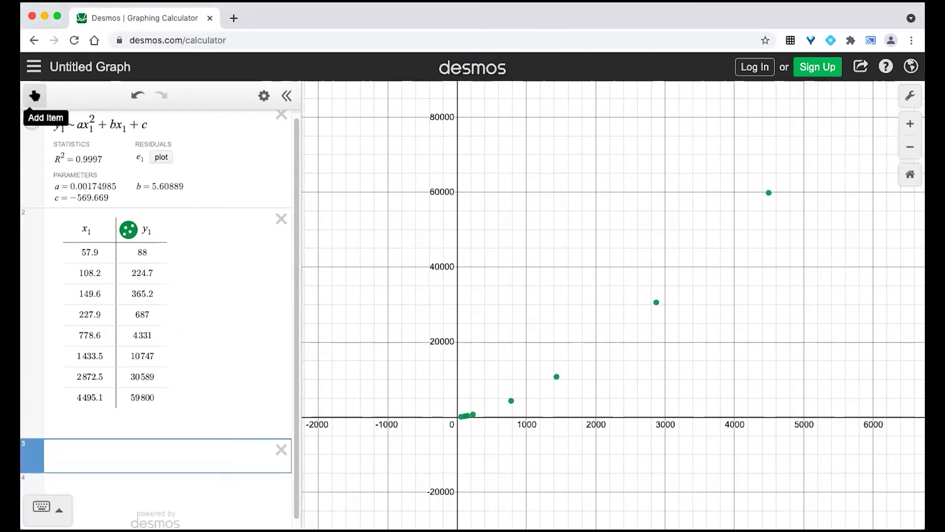
click(34, 95)
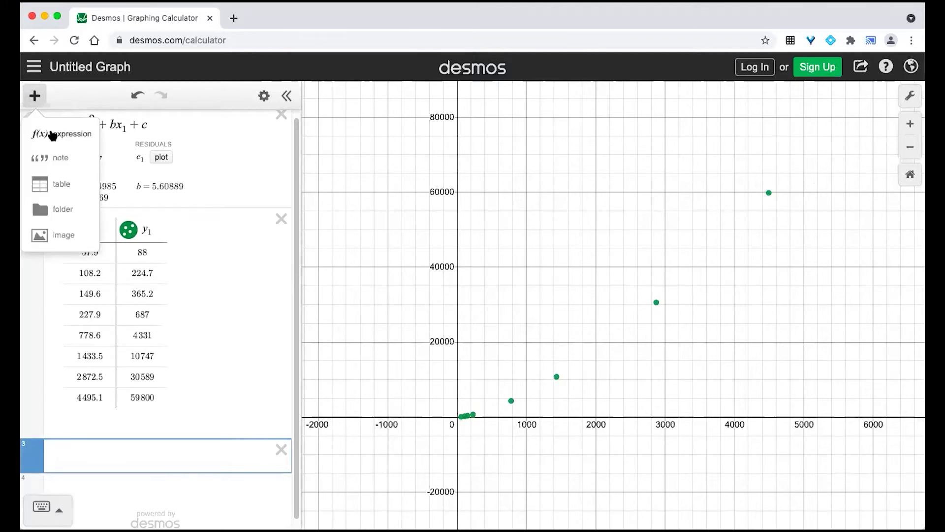
click(54, 134)
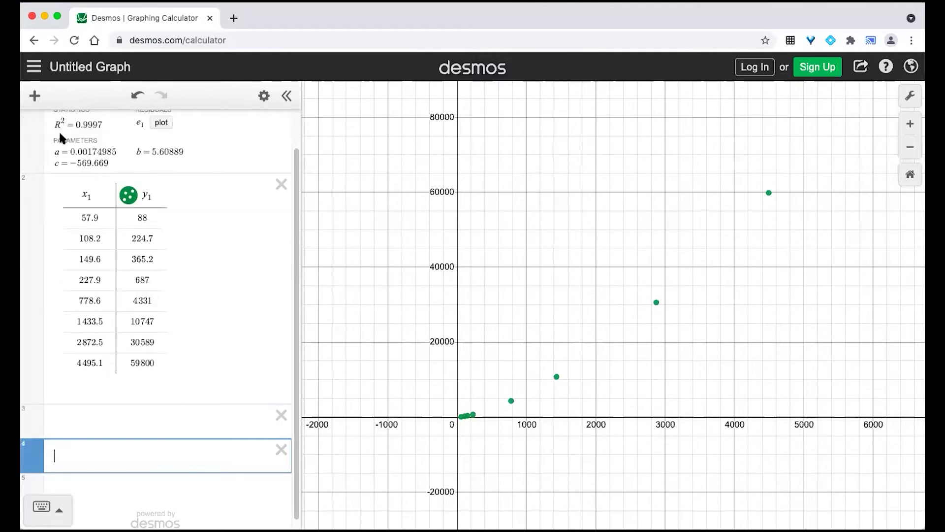
click(281, 416)
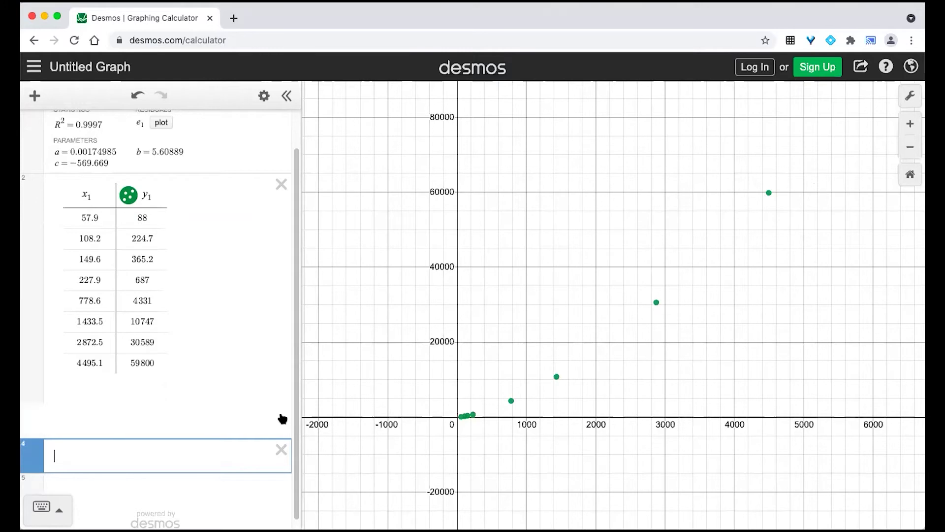
Enter the cubic regression y1 ~ ax1³ + bx1² + cx1 + d and review its parameters.
text(y)
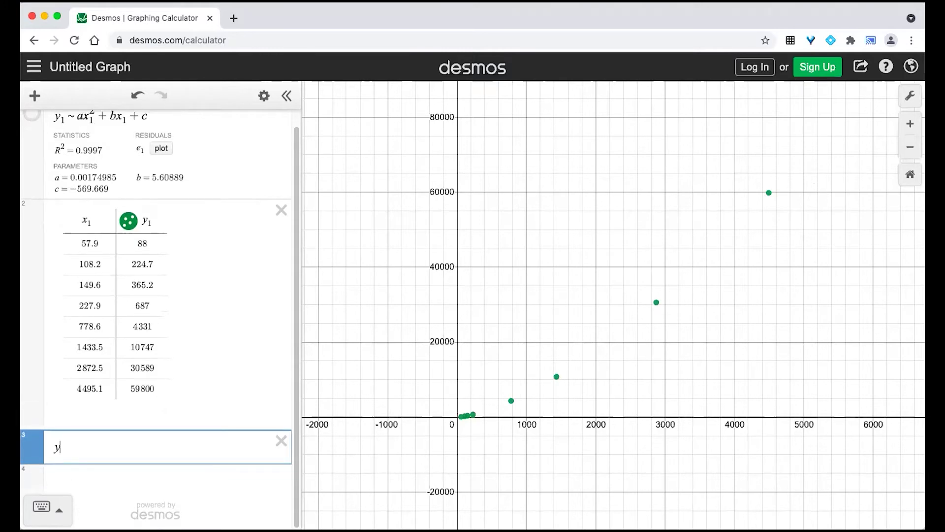
text(1 ~)
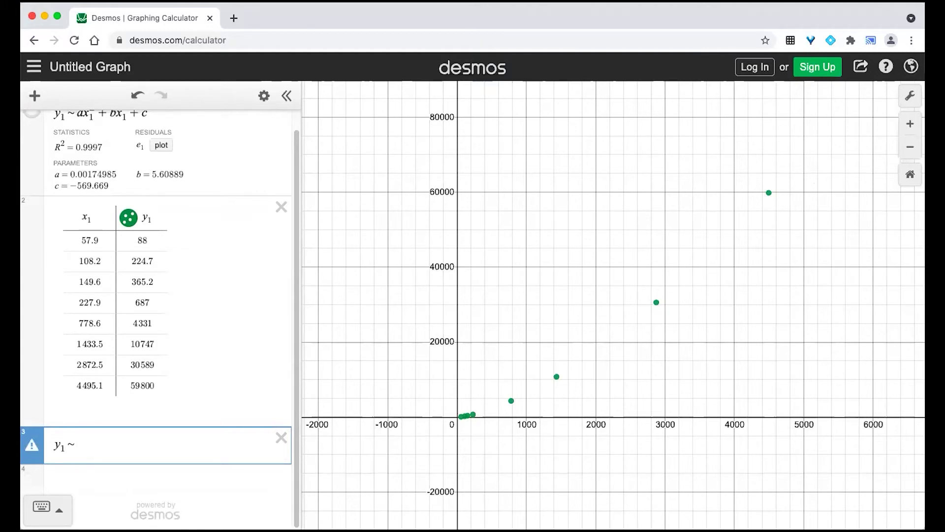
text(ax1^3)
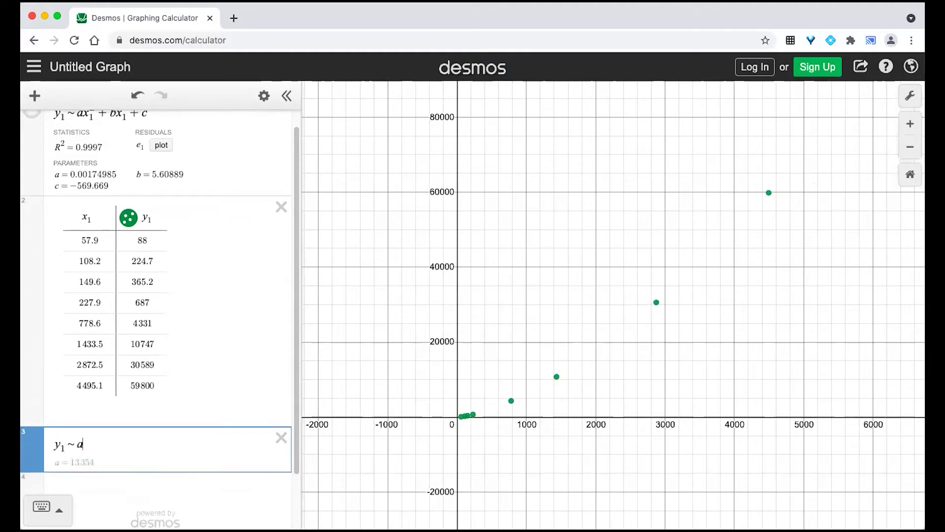
key(Right)
text(+ bx_1^2)
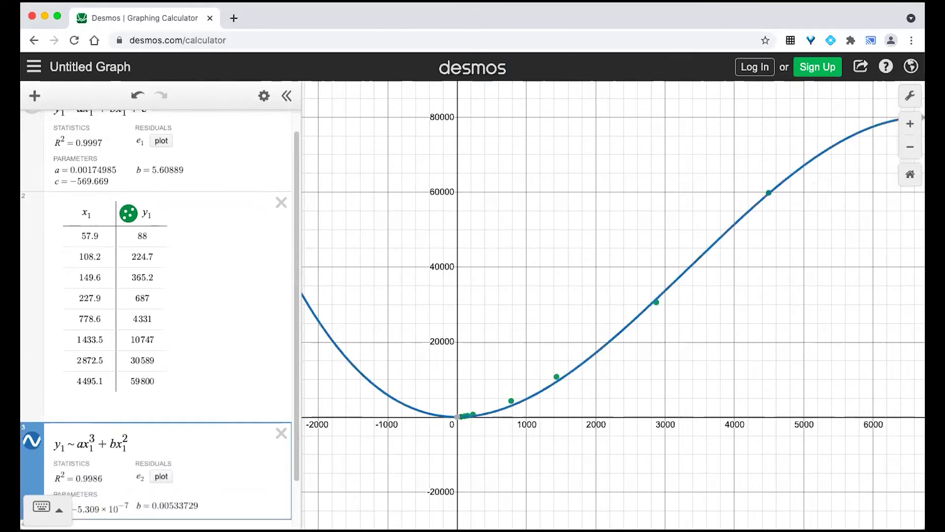
key(Right)
text(+cx_1)
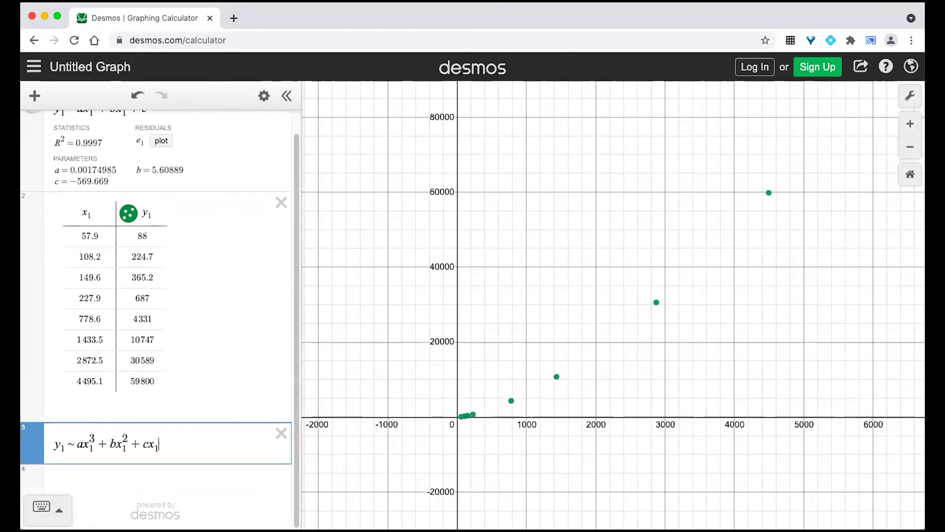
key(Right)
text(+d)
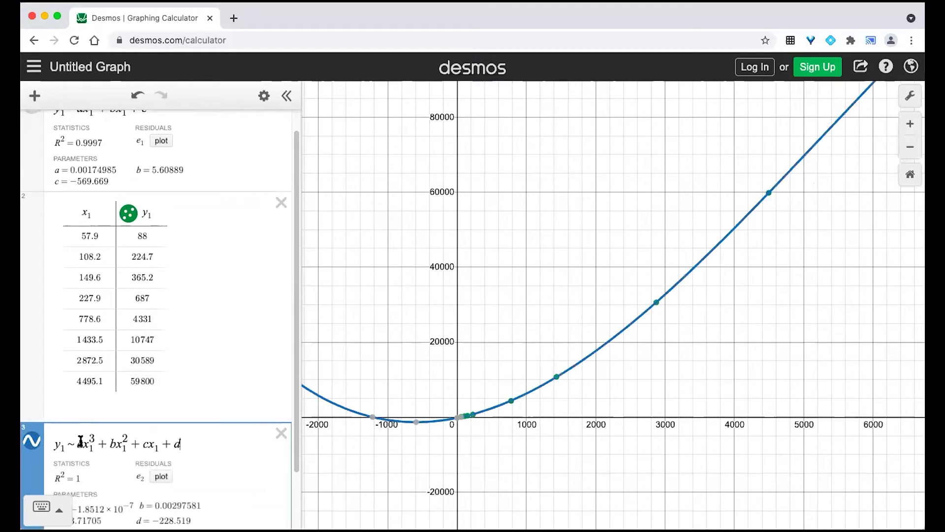
scroll(194, 281, down, 2)
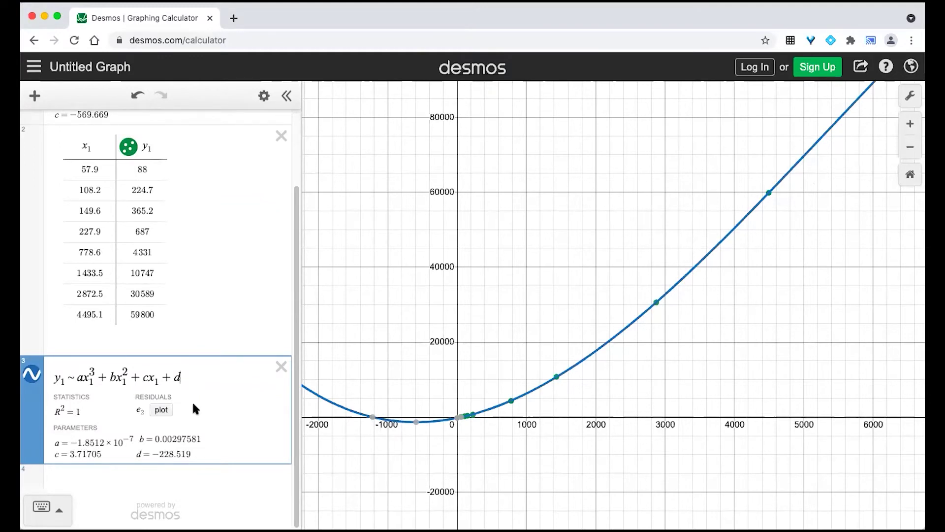
scroll(193, 404, up, 3)
scroll(221, 491, down, 3)
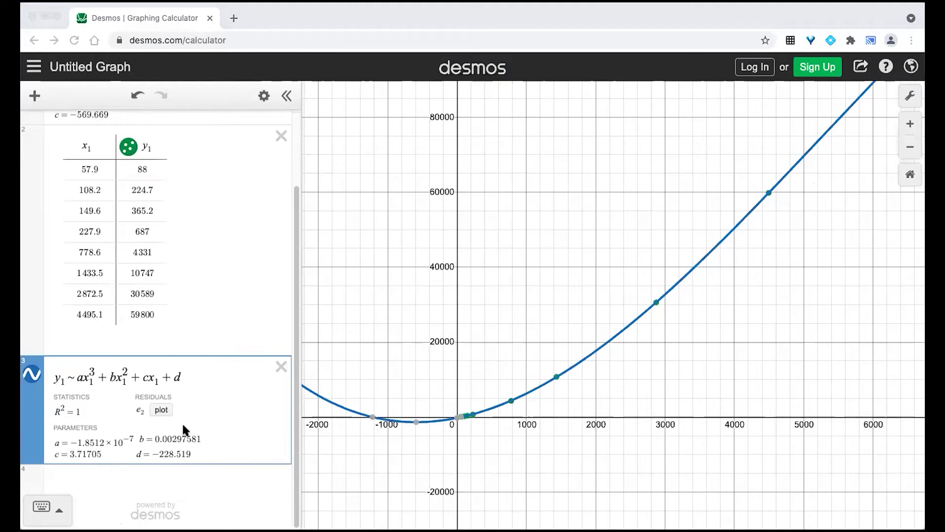
scroll(184, 427, up, 1)
scroll(185, 427, down, 1)
Switch to the ActivInspire slide with the eight-planet Kepler data table.
key(super+Tab)
Advance to the MODEL 2 square-root distance slide, then switch to Google Sheets.
click(905, 43)
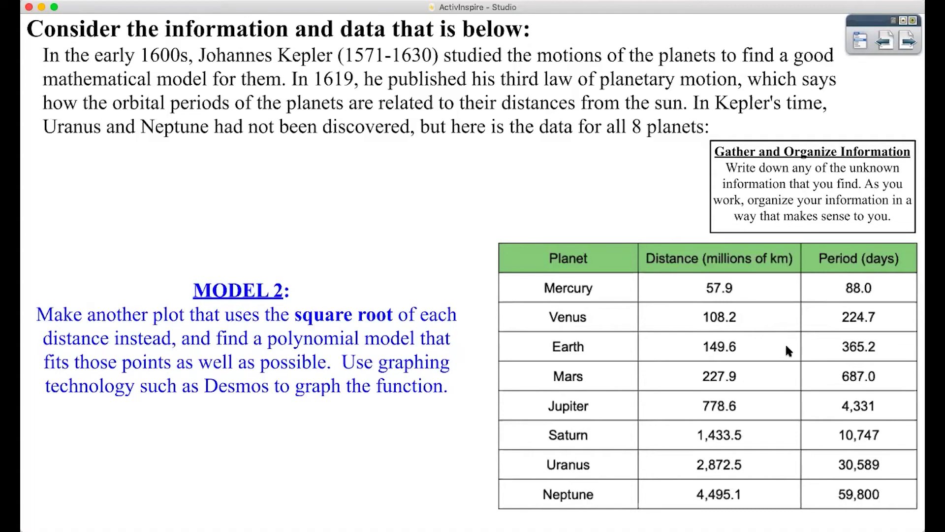
key(super+Tab)
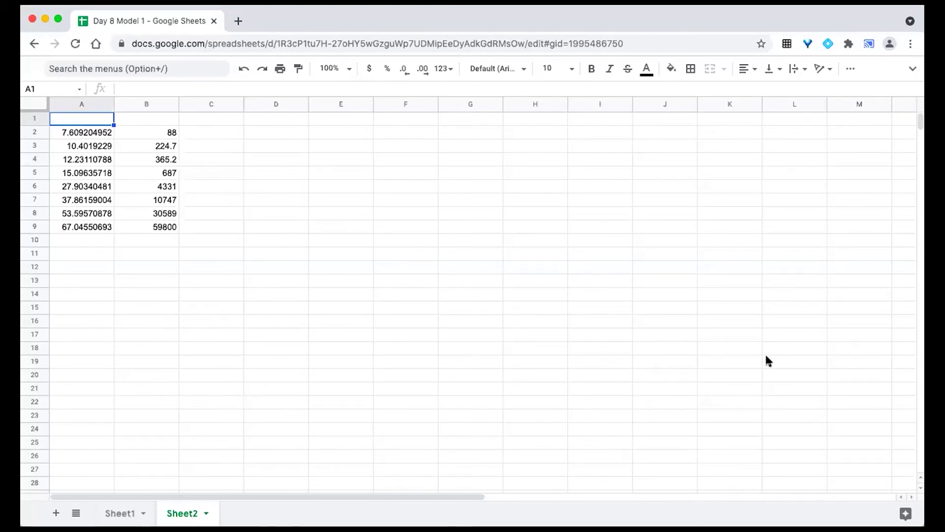
Copy Sheet2's square-root distances and periods from A2:B9.
drag(93, 132, 99, 224)
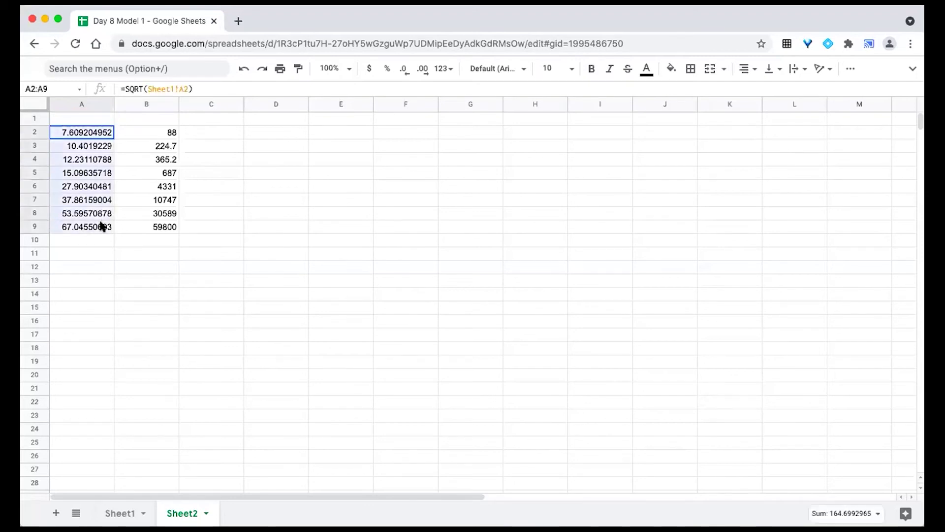
click(95, 267)
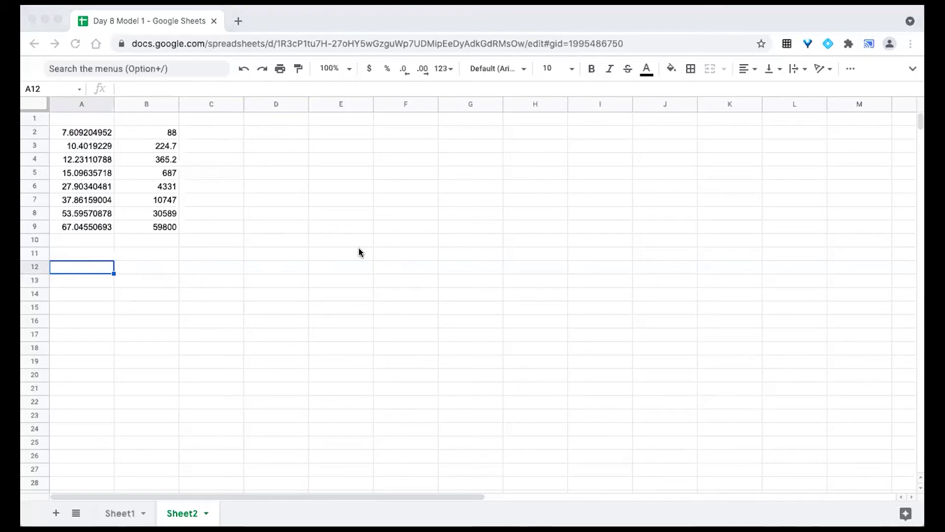
drag(74, 134, 147, 228)
key(super+c)
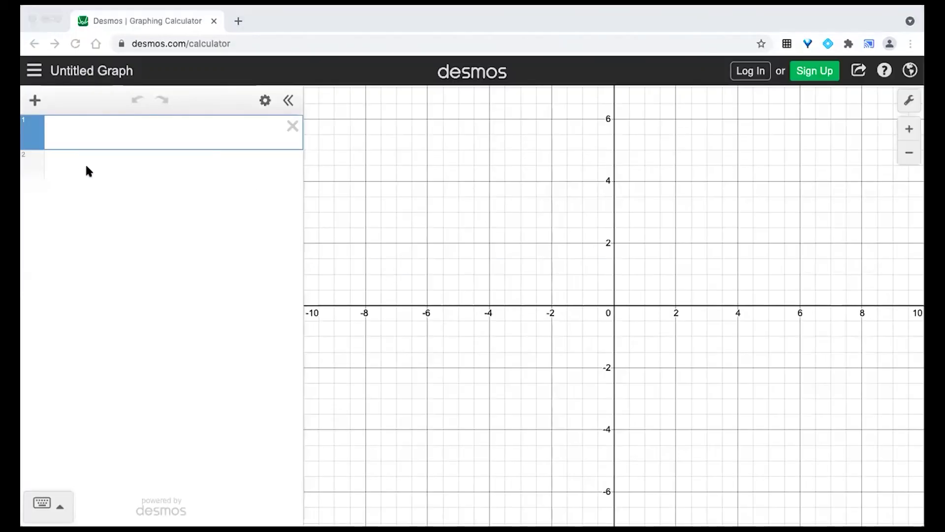
Paste the square-root pairs as an x1–y1 table and start an empty row below.
click(65, 135)
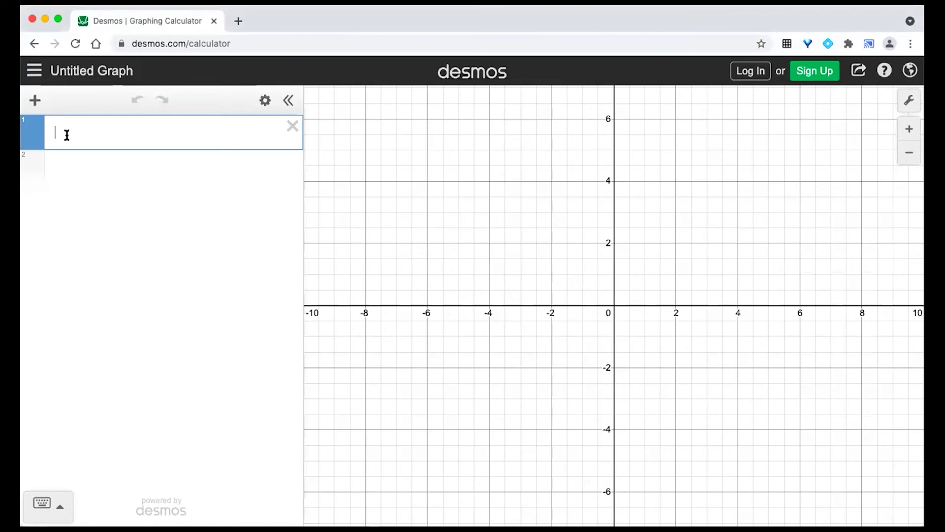
key(super+v)
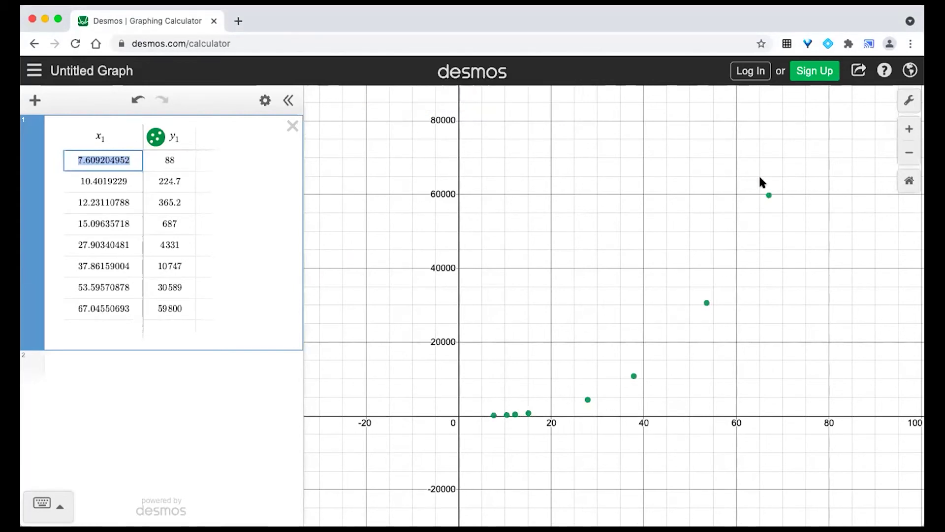
click(102, 358)
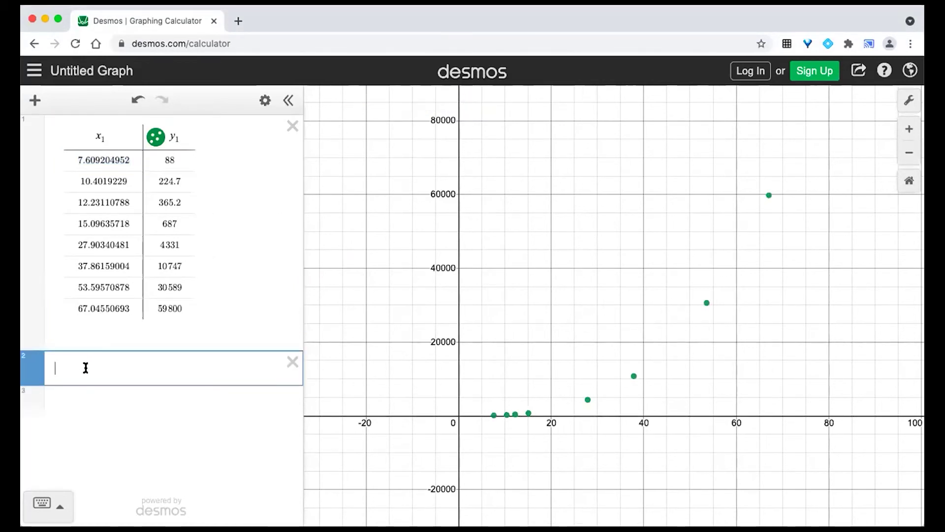
Type the cubic regression y1 ~ ax1³ in the second expression row.
key(super+Tab)
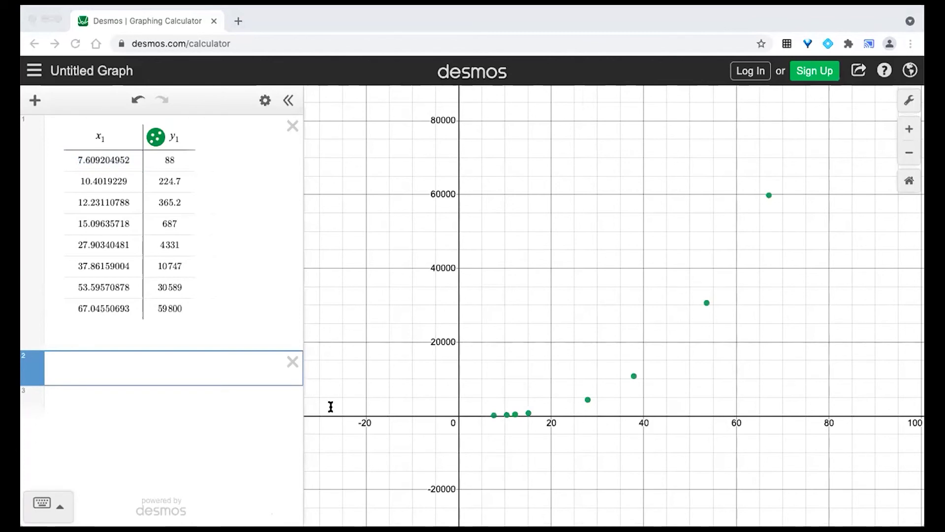
click(835, 237)
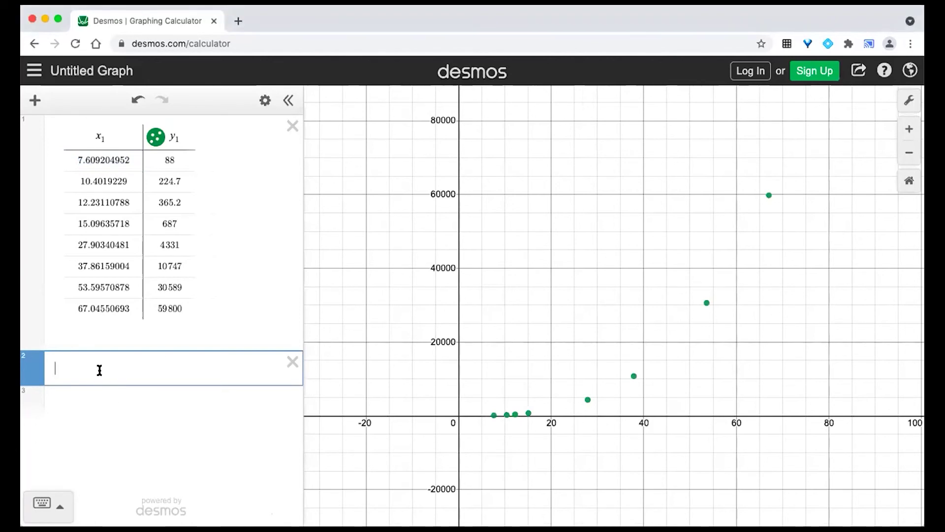
text(y~)
key(Left)
text(1)
key(Right)
text(ax)
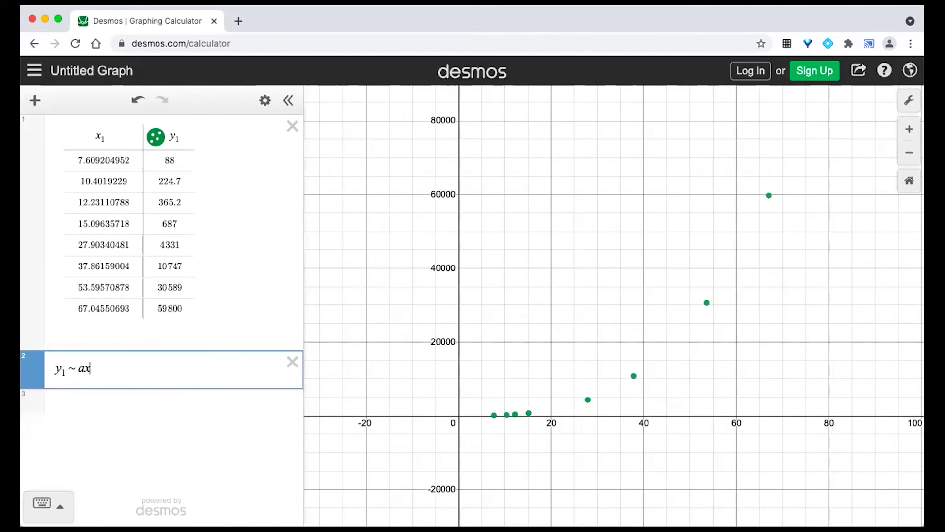
text(1^3)
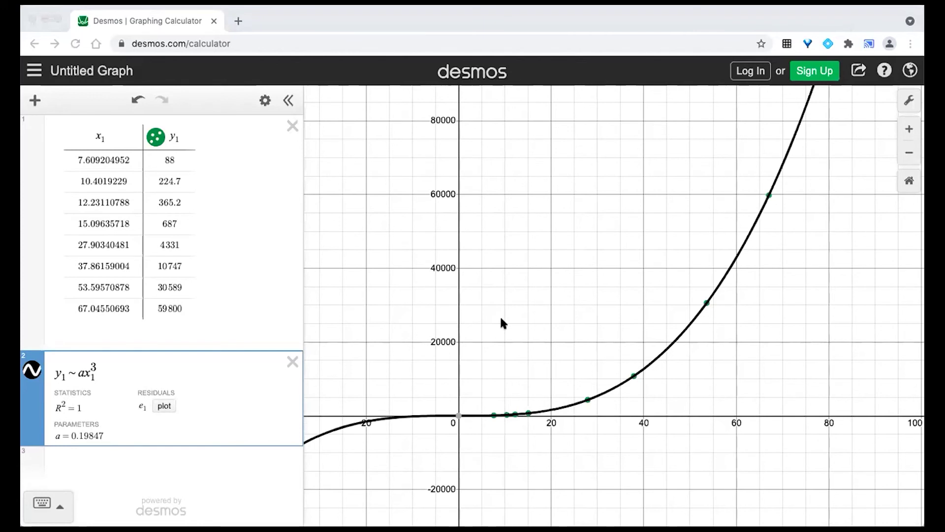
Leave the Desmos window and switch to ActivInspire's slide comparing both cubic fits.
click(835, 22)
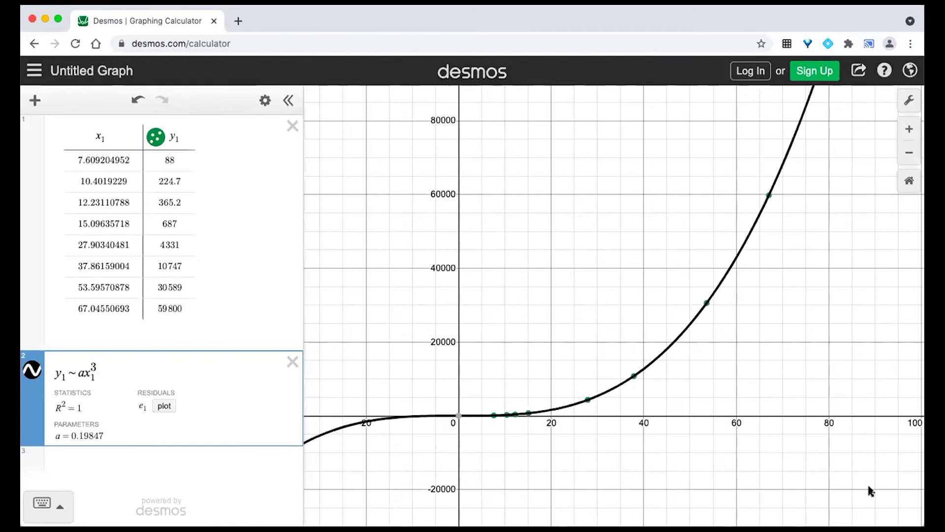
key(super+Tab)
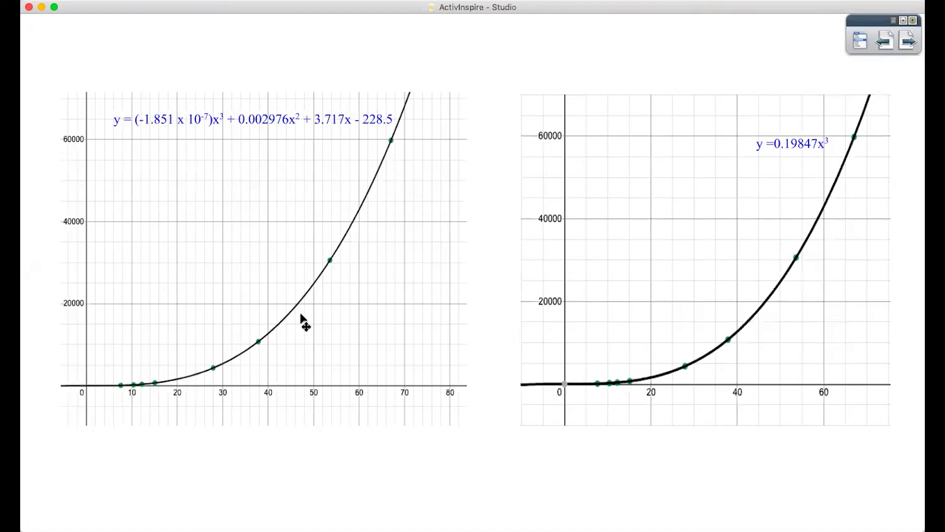
Nudge the left equation label, fix the right equation's spacing, then advance to the 'which model is best' slide.
drag(241, 123, 240, 120)
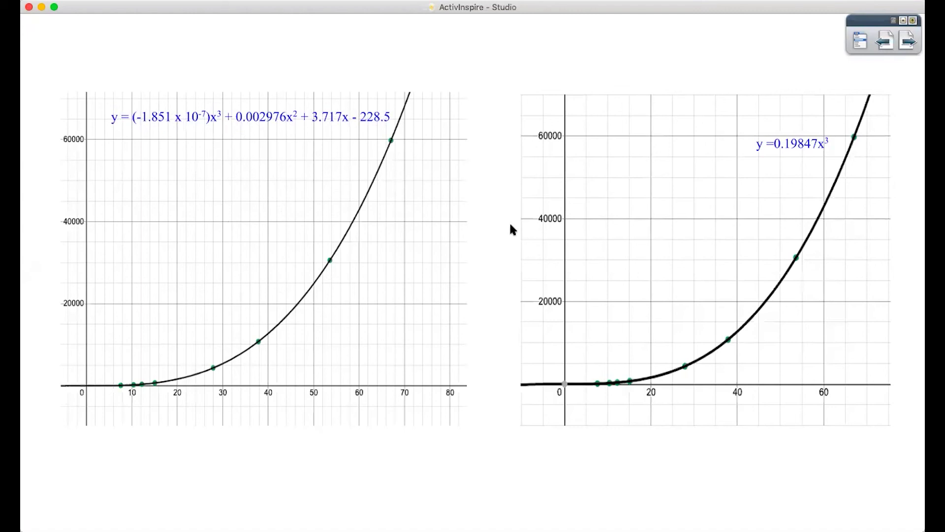
click(791, 155)
double_click(795, 154)
click(758, 168)
click(737, 84)
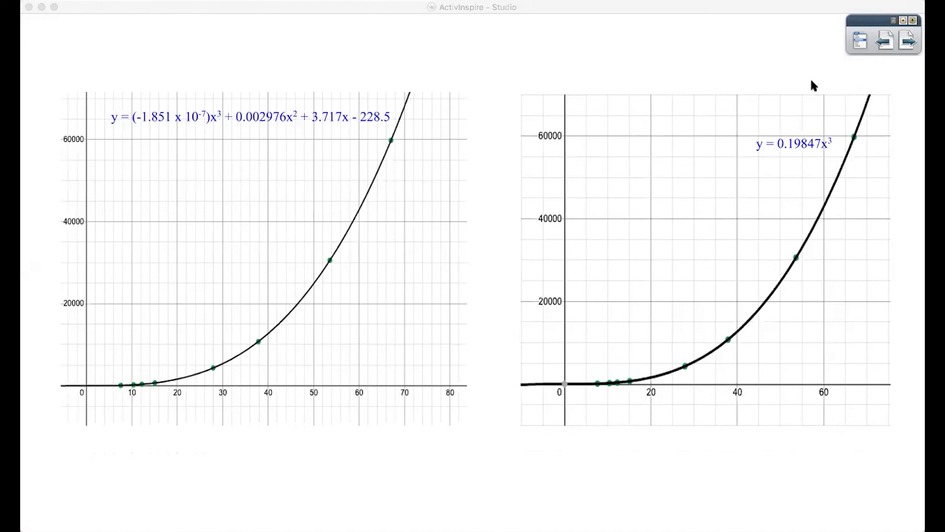
click(907, 41)
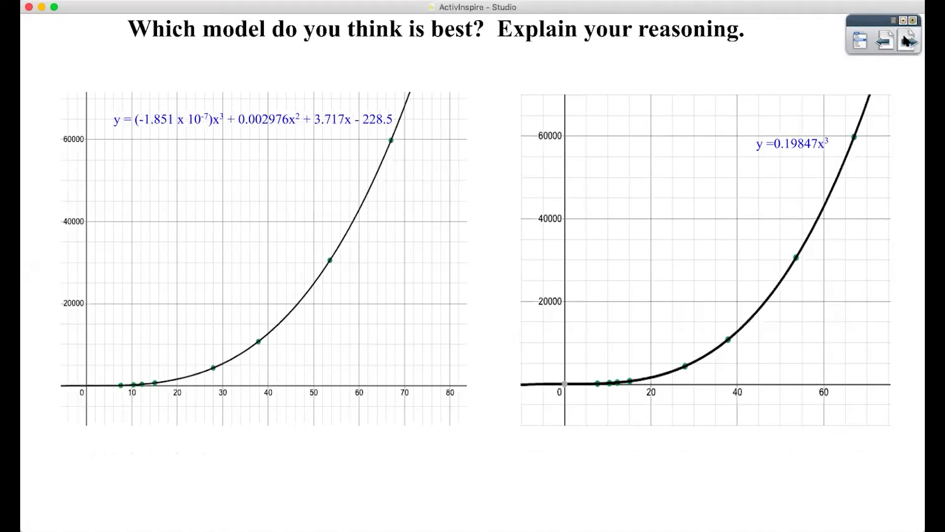